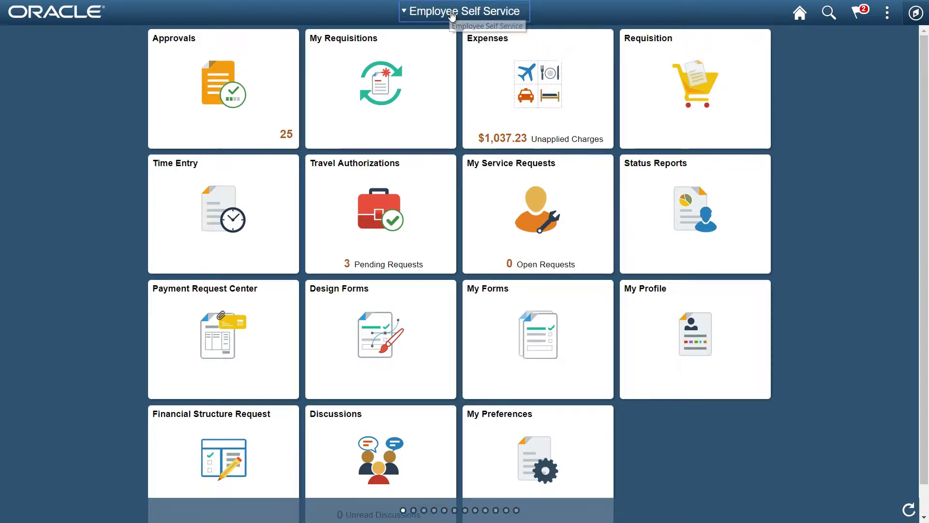
Switch the homepage to Finance & Accounting to show the General Ledger tiles.
click(451, 15)
click(436, 76)
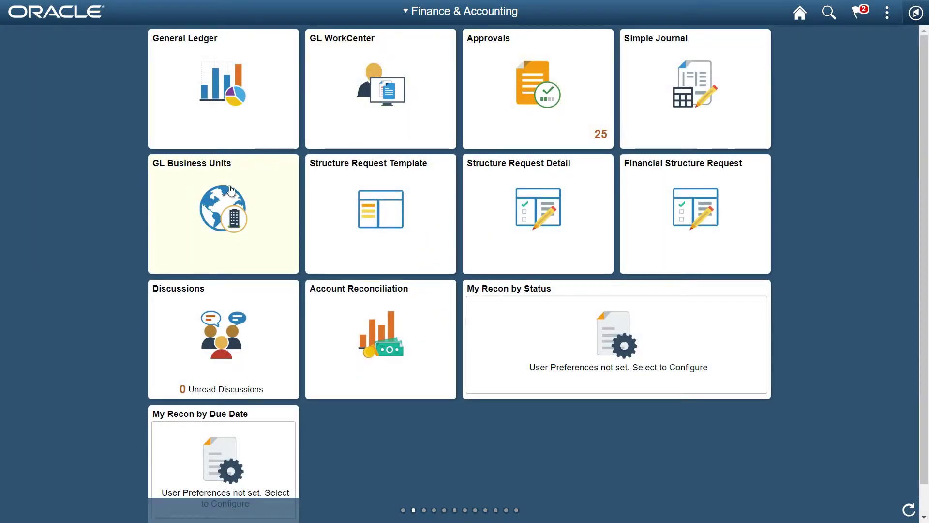
drag(225, 193, 294, 261)
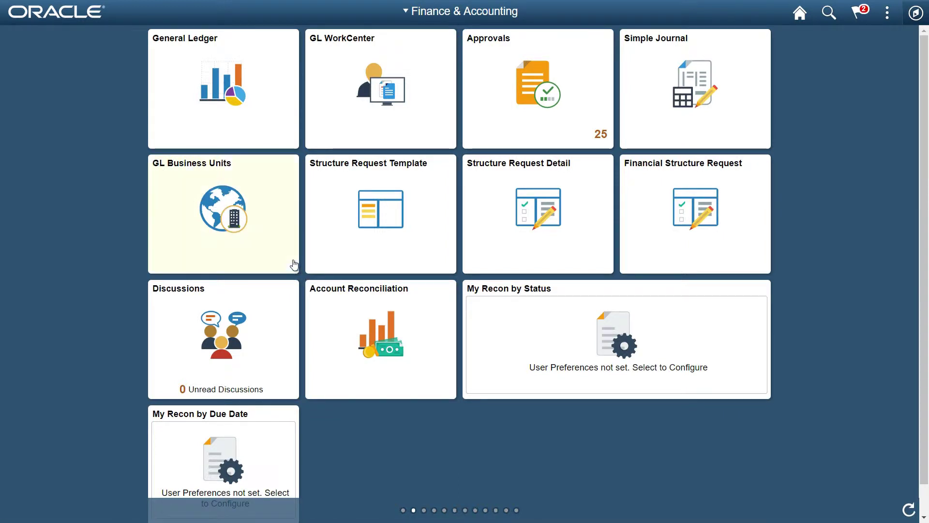
Open the GL Business Units page, expand its search criteria and bookmark it.
click(217, 218)
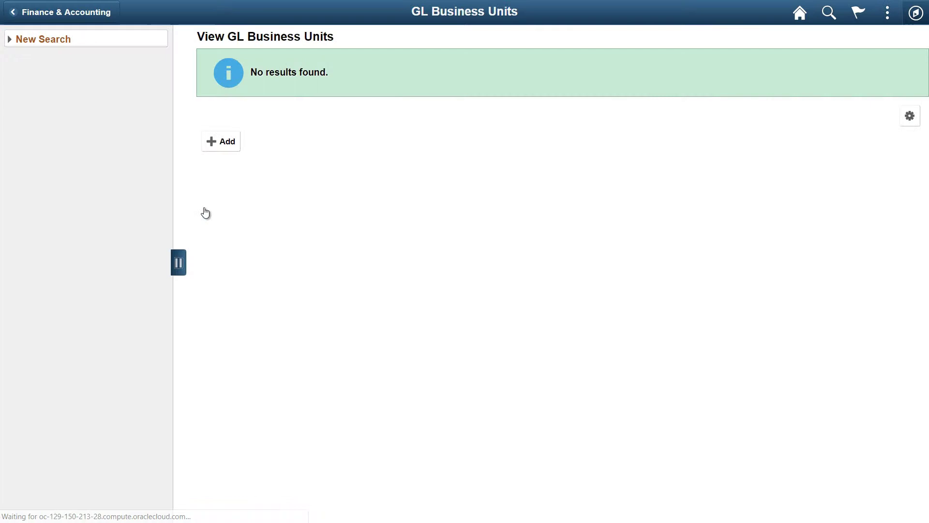
click(51, 40)
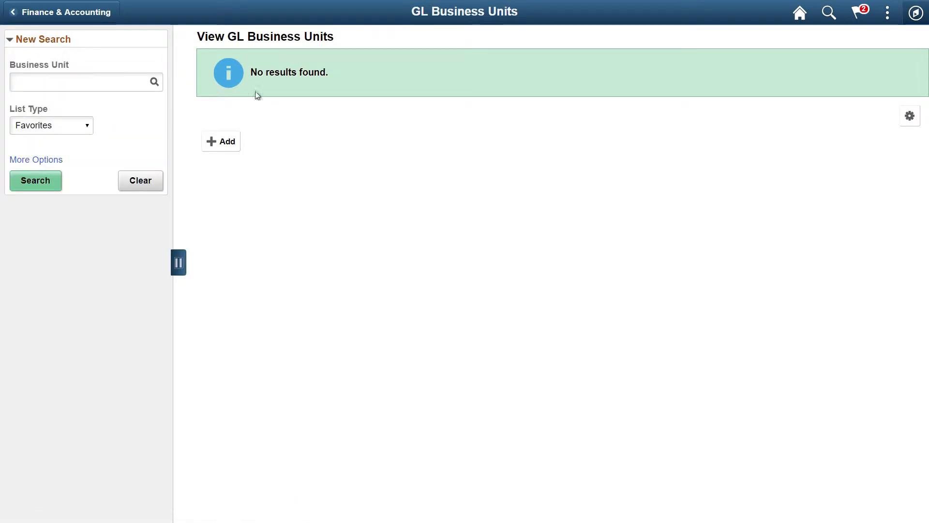
key(ctrl+d)
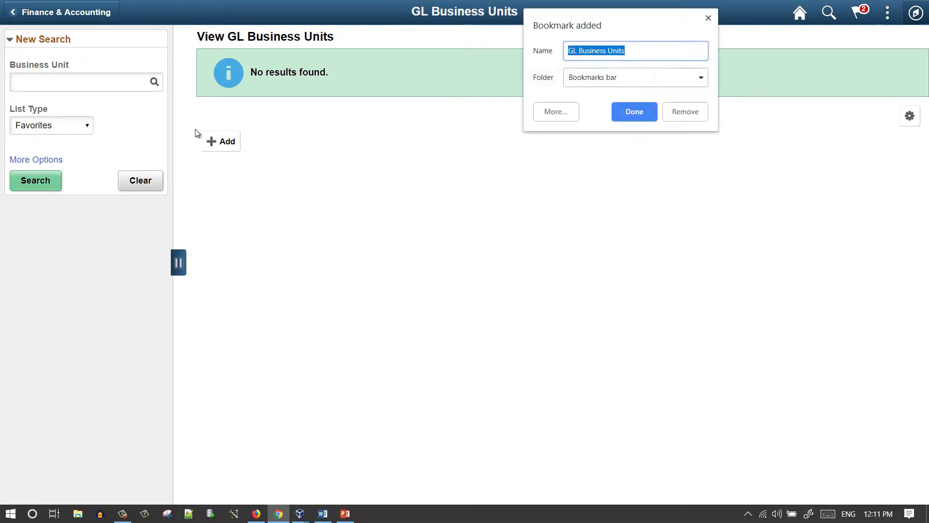
click(711, 18)
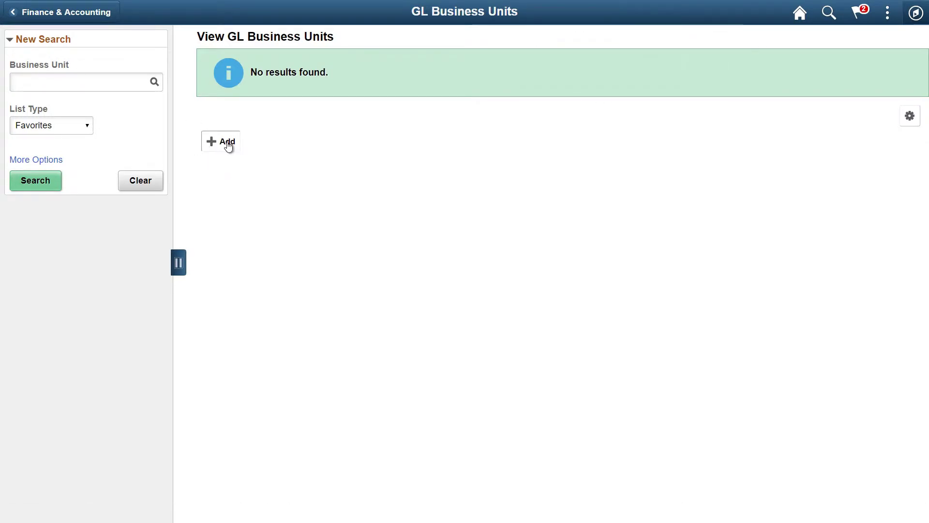
Add a new business unit by entering its code to reach the questionnaire.
click(226, 143)
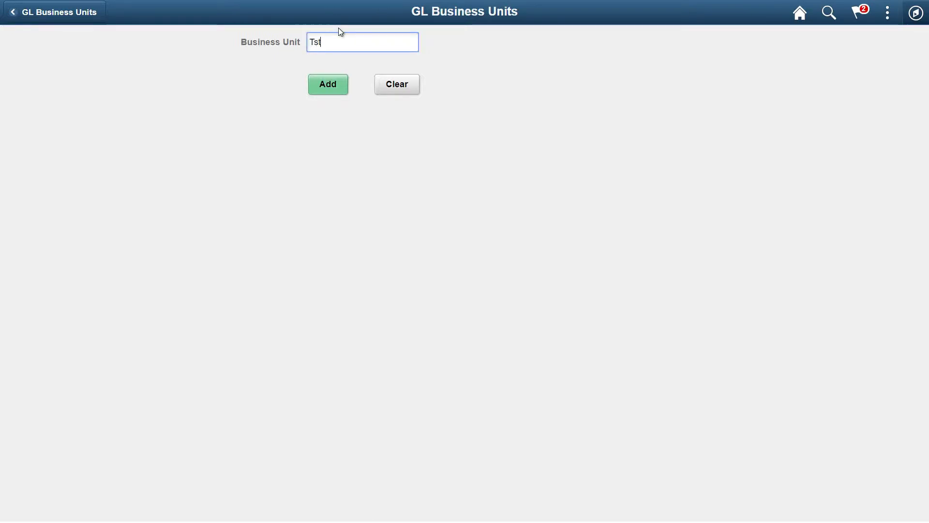
text(02)
key(Return)
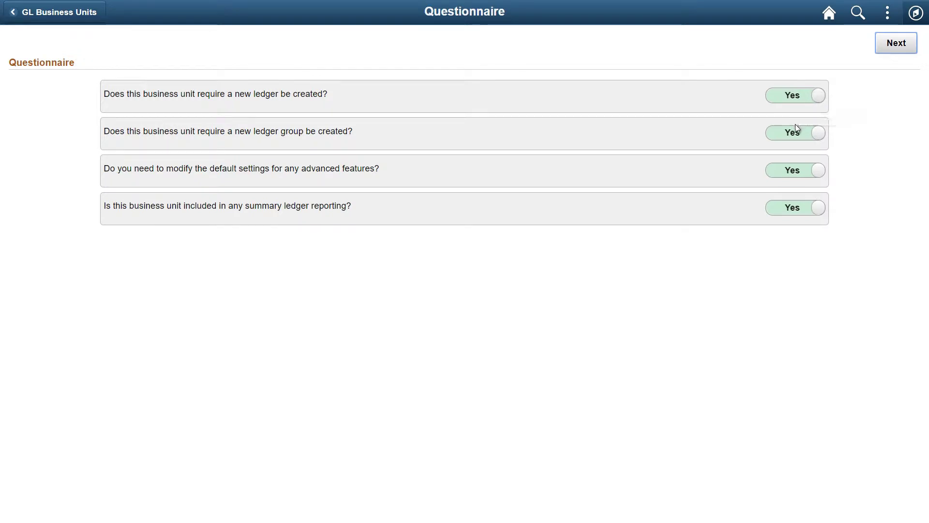
Answer No to new ledger and new ledger group, then advance to Advanced Features.
click(793, 95)
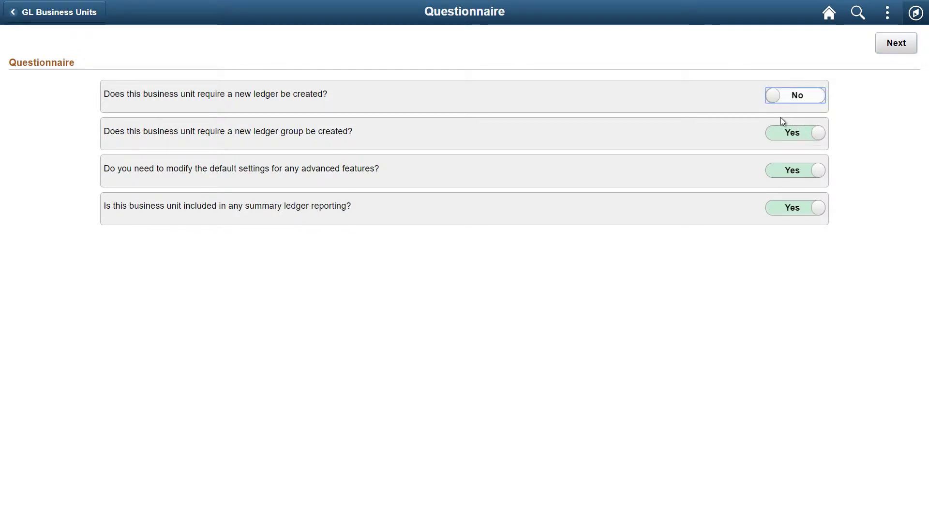
click(783, 136)
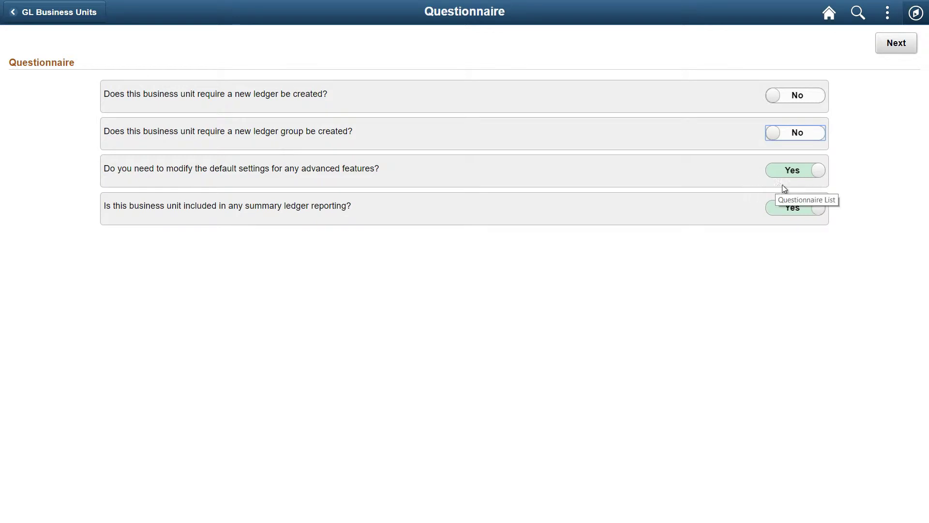
click(897, 44)
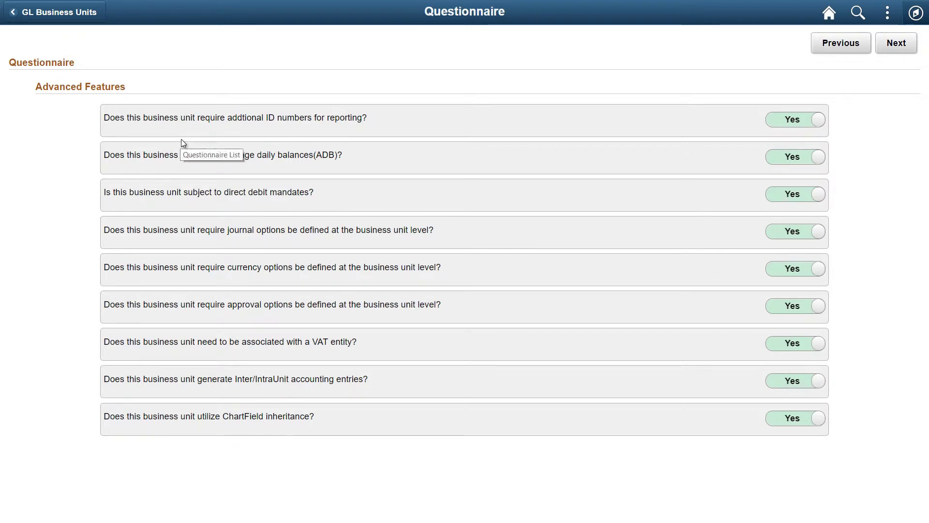
Review the nine Advanced Features questions, leaving every answer at Yes.
mouse_move(119, 131)
mouse_down()
mouse_move(307, 141)
mouse_move(342, 131)
mouse_up()
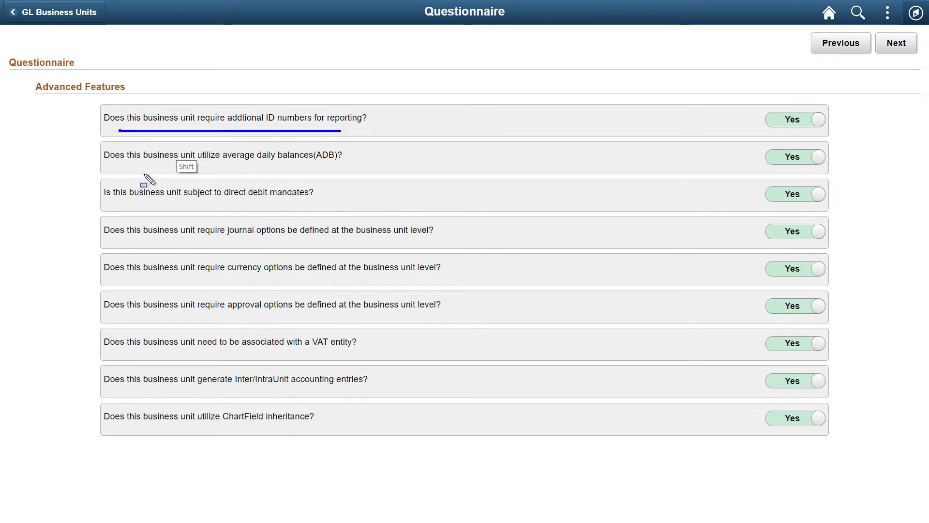
drag(142, 170, 269, 170)
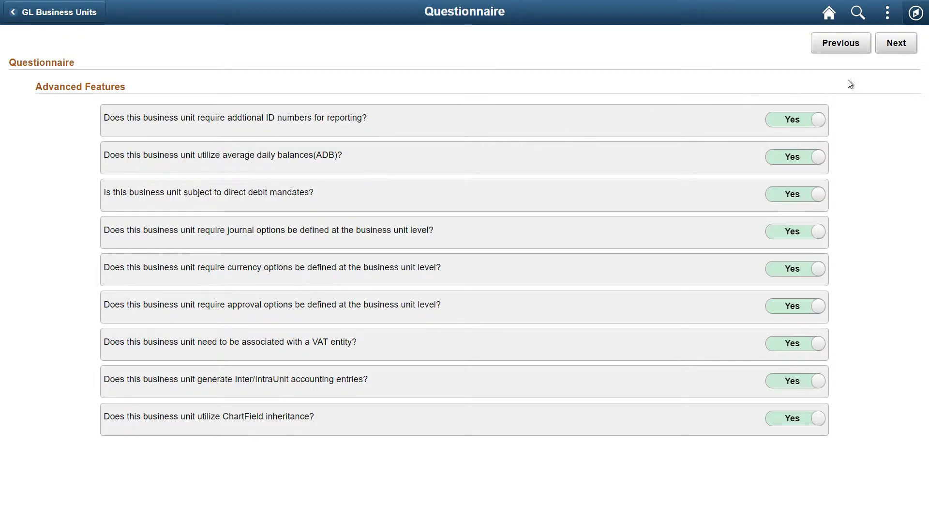
Finish the questionnaire and load TST02's Basic Information step dated 10/11/2018.
click(896, 44)
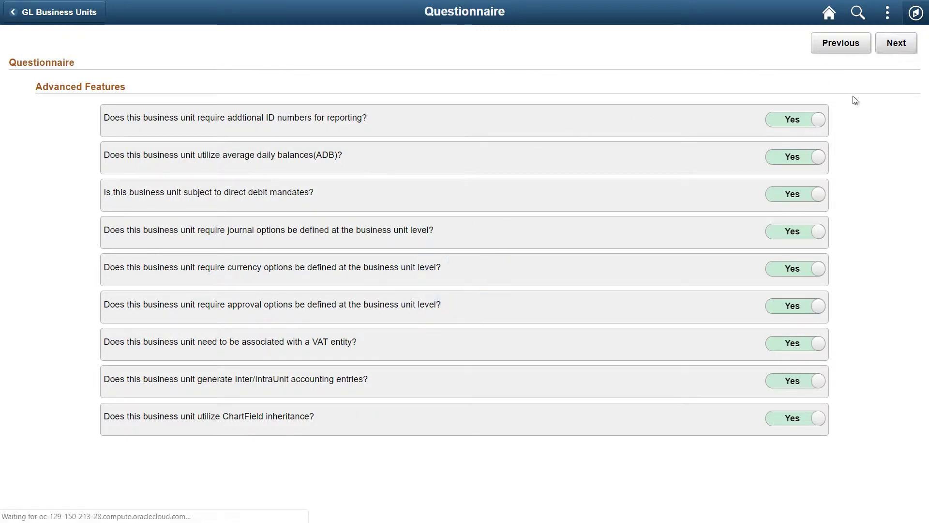
key(shift)
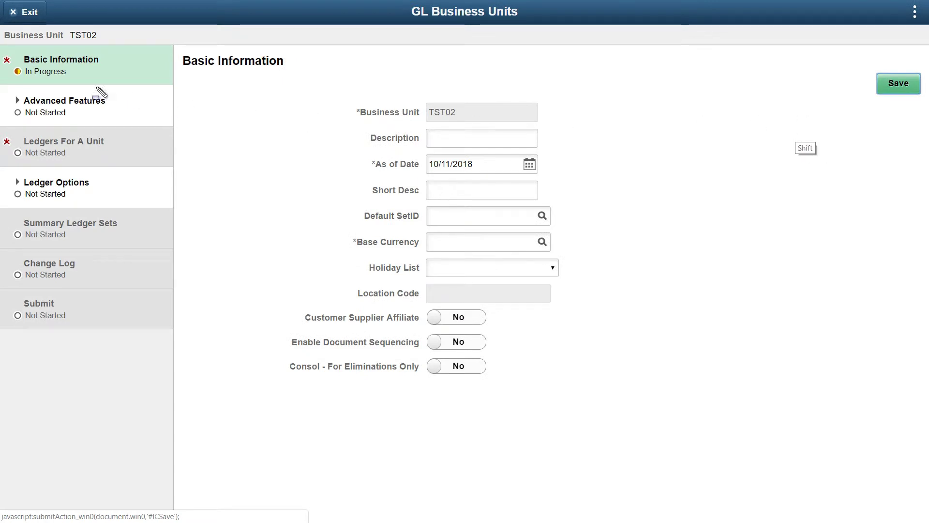
mouse_move(16, 60)
mouse_down()
mouse_move(172, 271)
mouse_move(174, 331)
mouse_up()
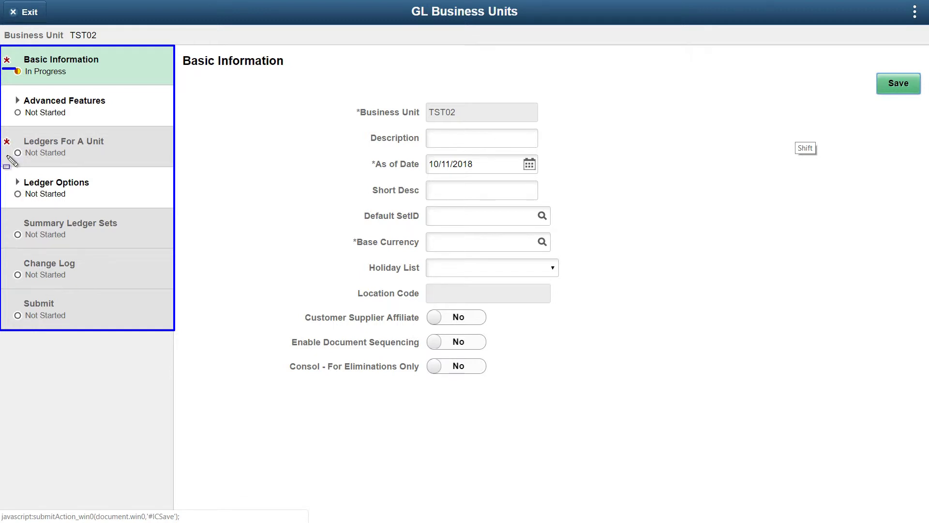
drag(4, 150, 15, 151)
Enter TST02 as description and short description, SetID SHARE, base currency USD, and save.
key(Escape)
click(459, 130)
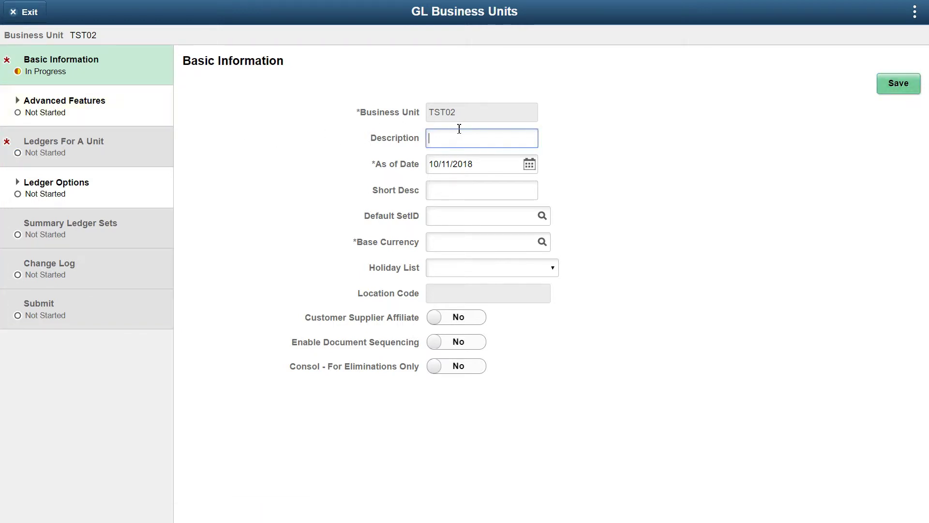
text(TST02)
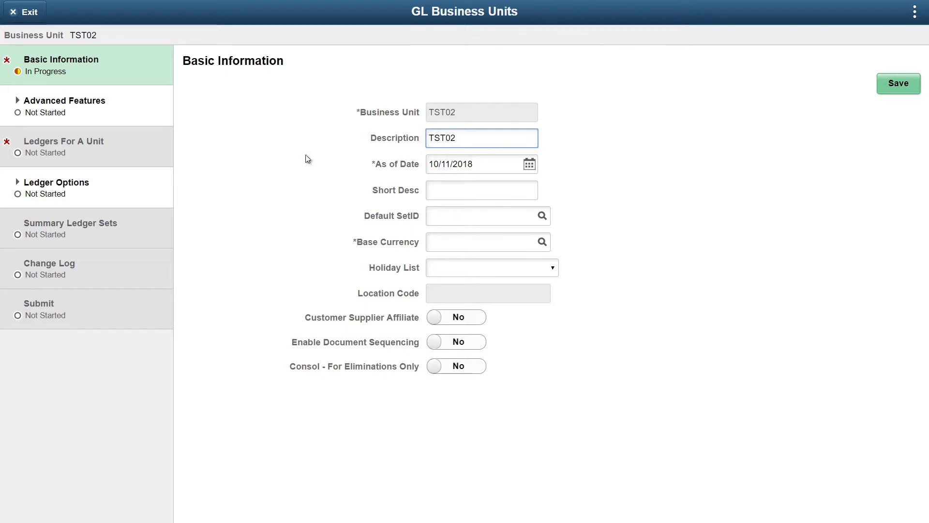
click(455, 189)
text(TST02)
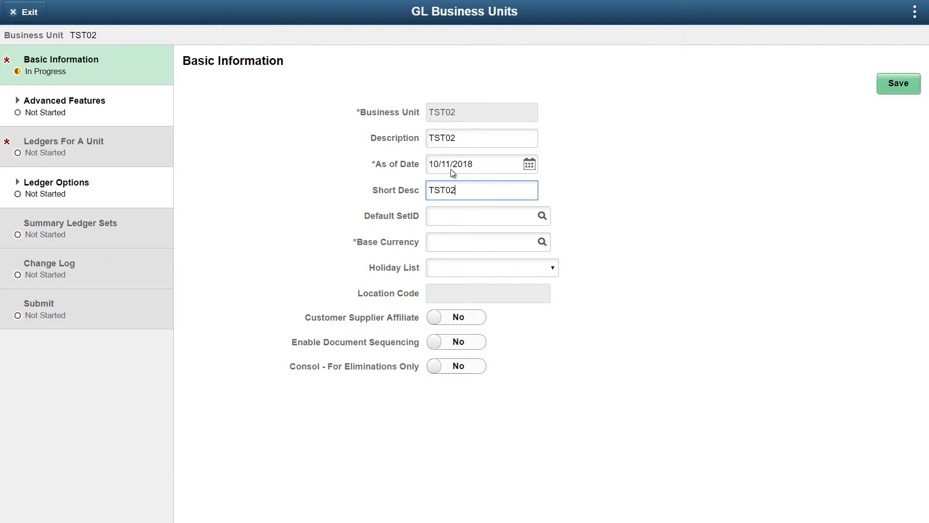
click(537, 220)
text(share)
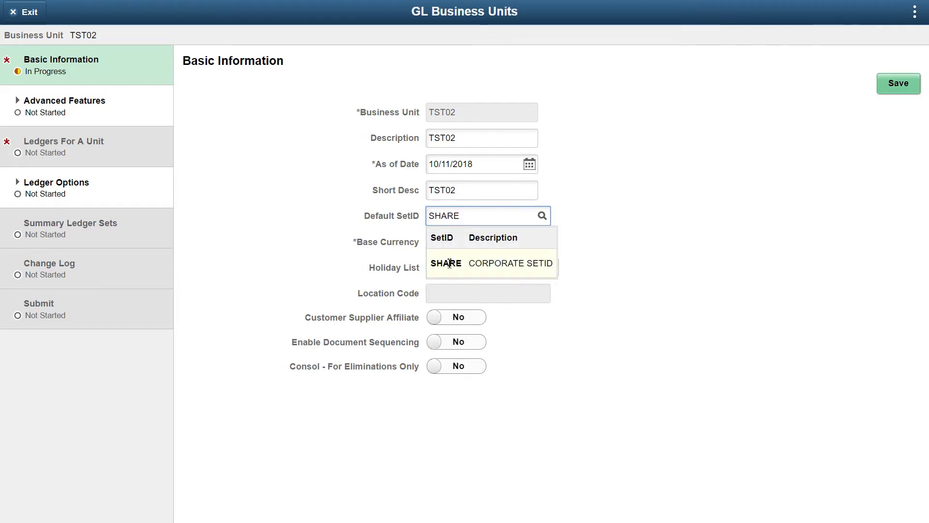
click(451, 264)
click(501, 237)
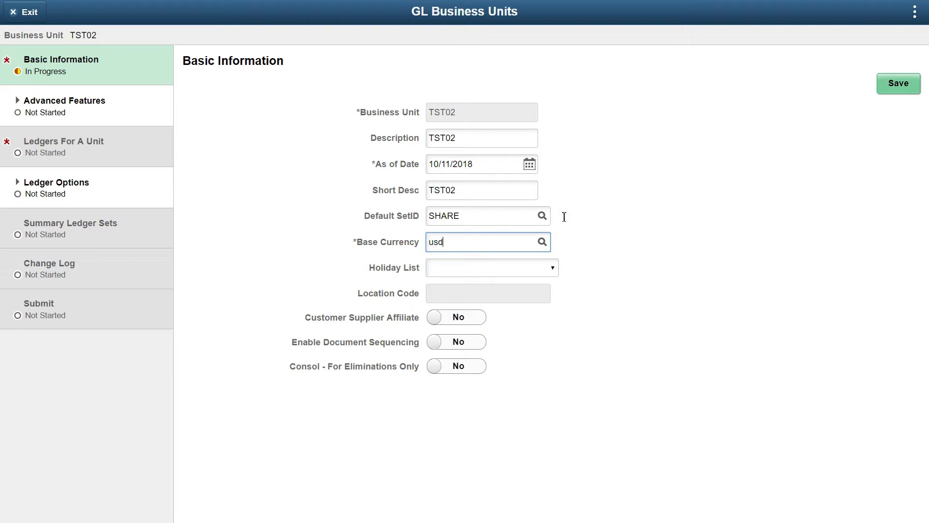
click(904, 90)
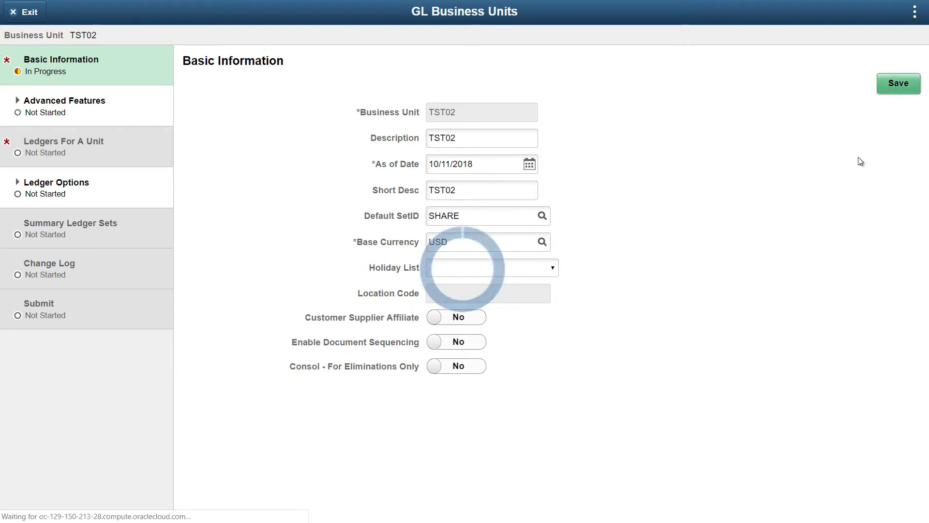
mouse_move(17, 92)
mouse_down()
mouse_move(34, 82)
mouse_move(51, 114)
mouse_move(16, 77)
mouse_move(24, 72)
mouse_move(29, 86)
mouse_move(16, 97)
mouse_up()
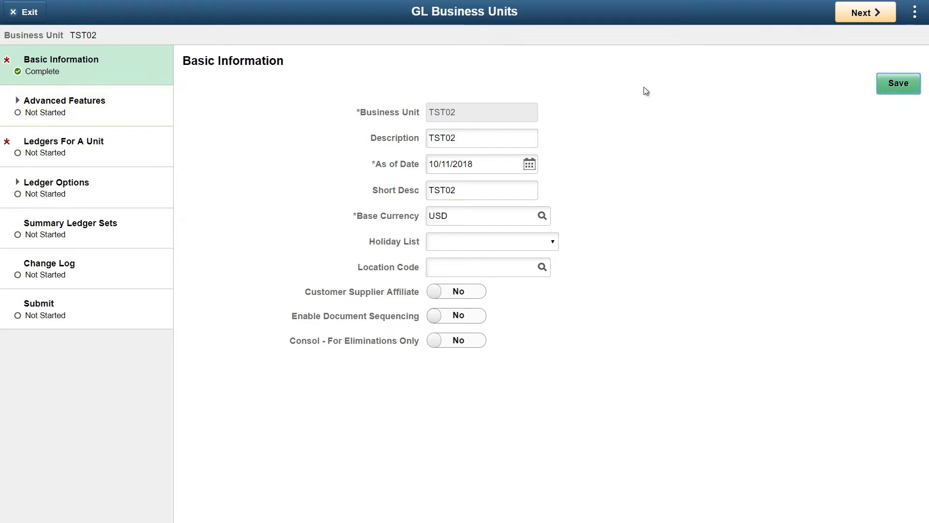
Expand the Advanced Features steps and visit ADB Incremental Calc and Direct Debit Mandates.
click(61, 106)
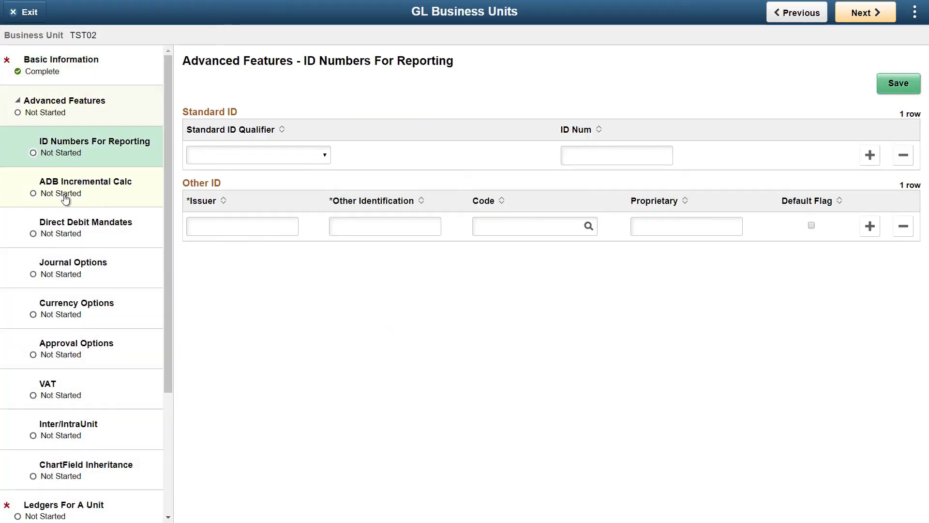
click(65, 207)
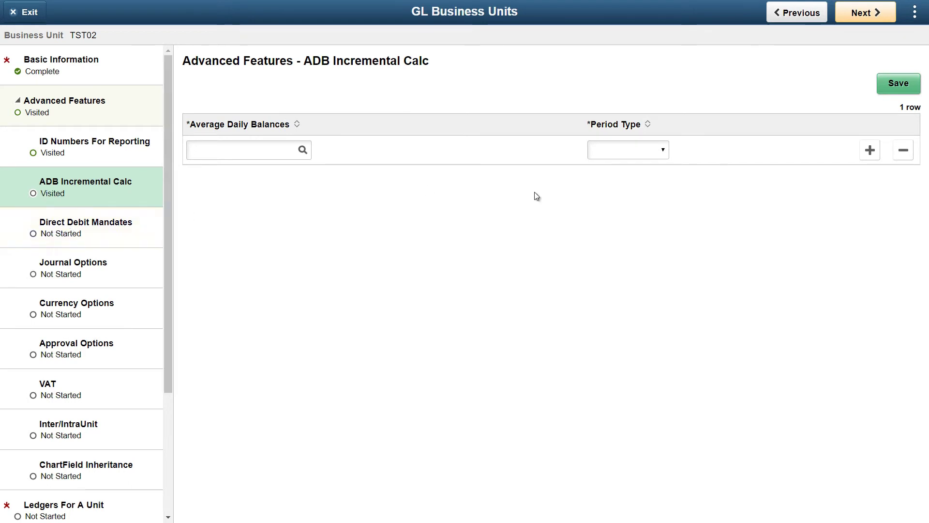
click(65, 234)
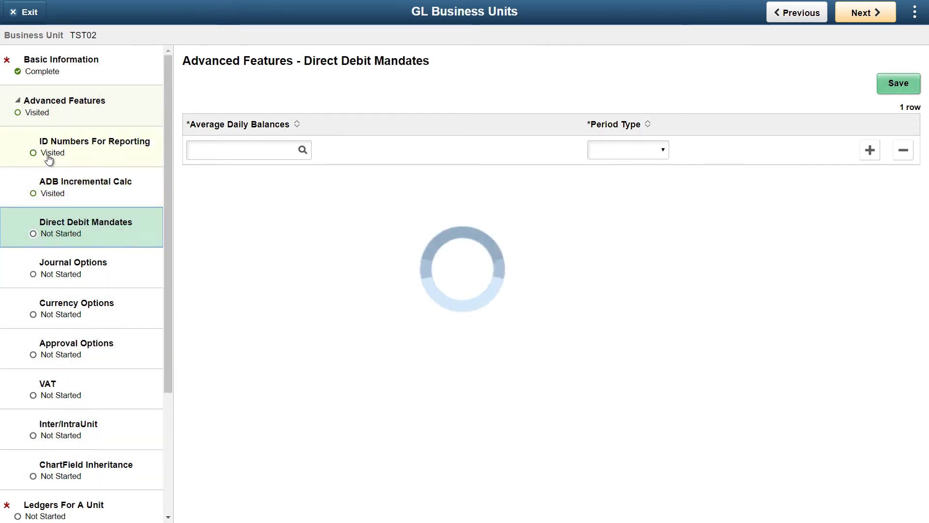
key(shift)
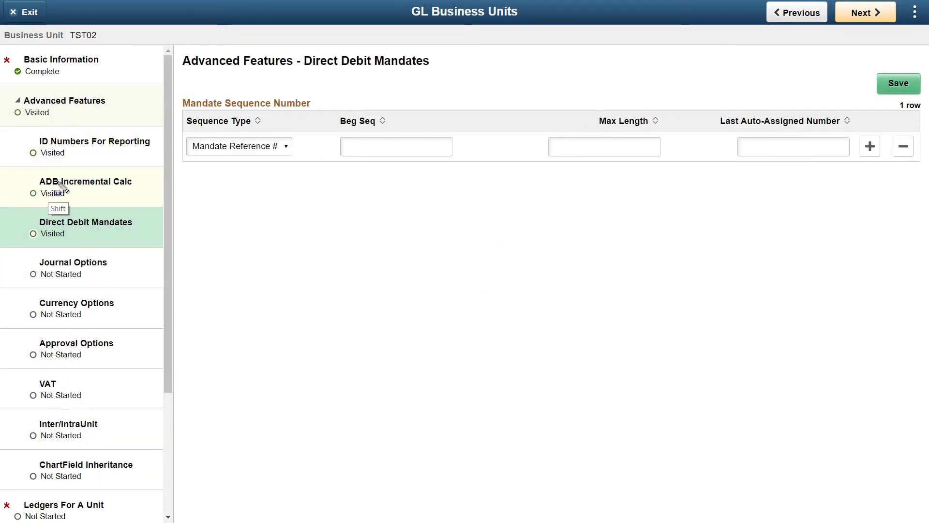
drag(24, 162, 75, 161)
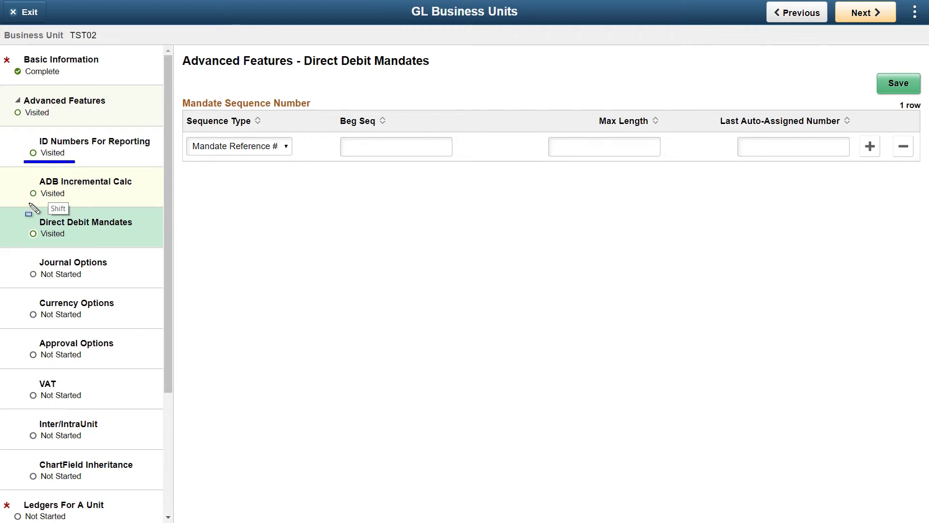
drag(28, 205, 73, 204)
drag(26, 244, 68, 244)
key(Escape)
Visit Journal Options, Currency Options and Approval Options, then reach Ledgers For A Unit.
click(52, 271)
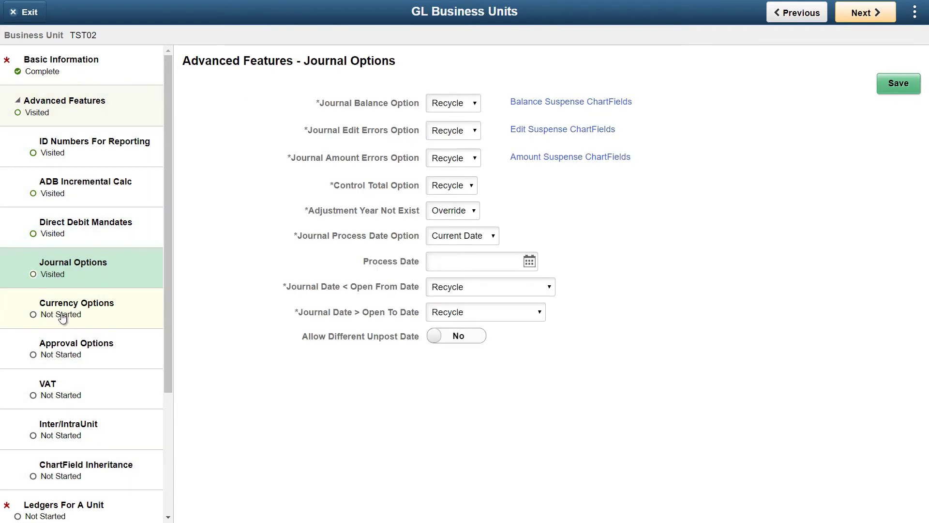
click(61, 317)
click(60, 355)
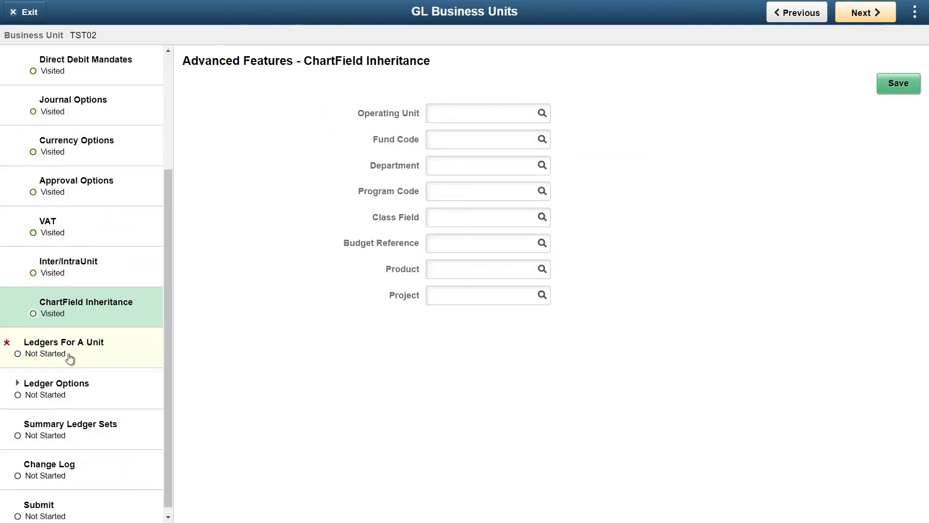
click(70, 355)
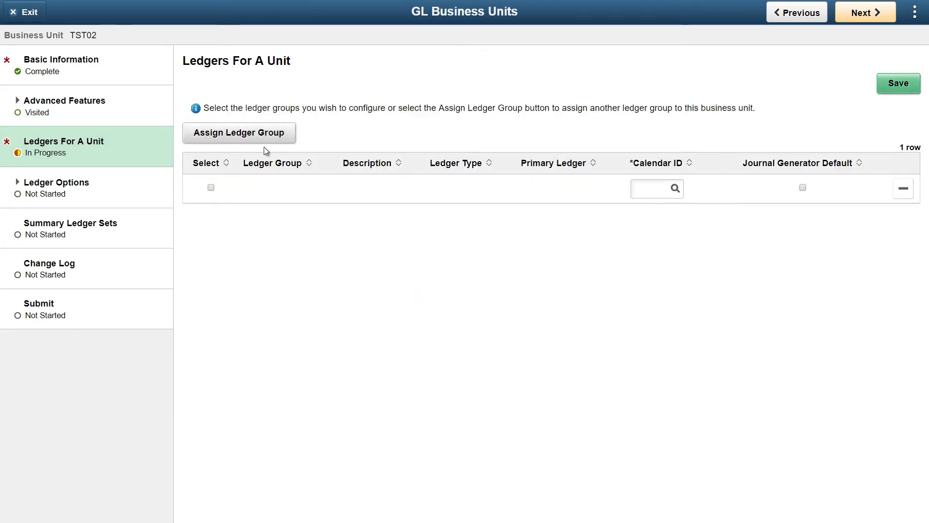
Assign the RECORDING ledger group to TST02 with Calendar ID 01.
click(233, 132)
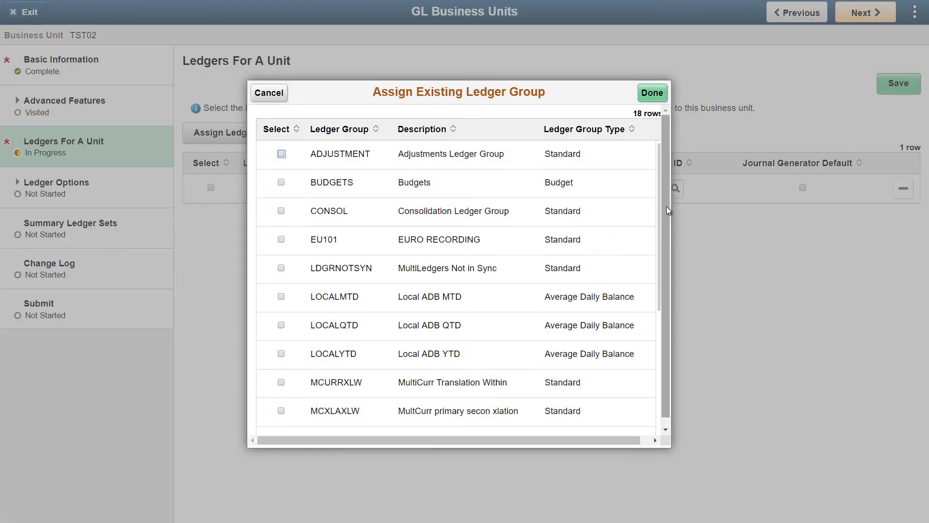
scroll(663, 208, down, 1)
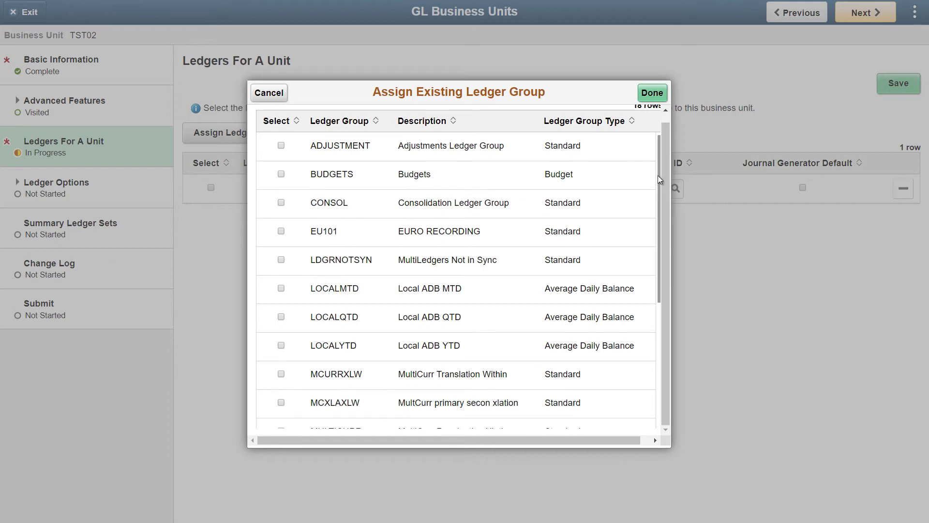
scroll(650, 240, down, 3)
scroll(650, 240, down, 2)
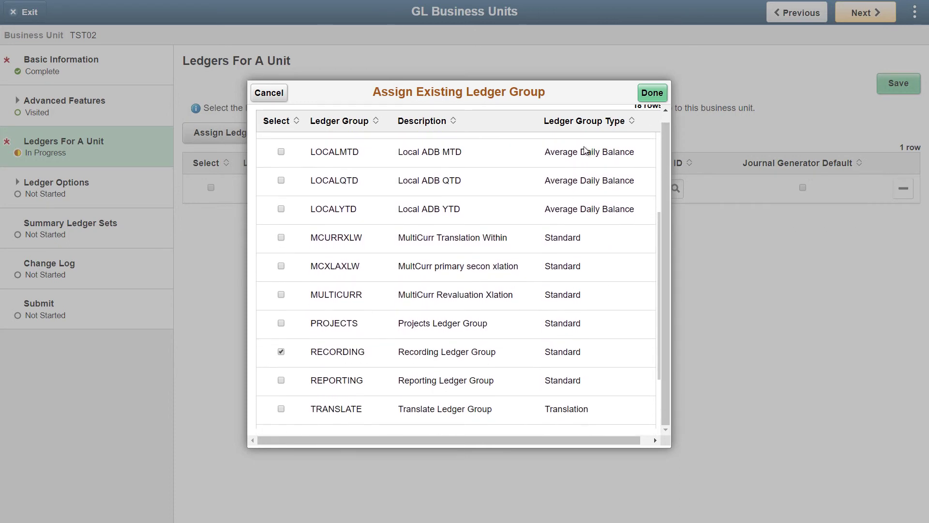
click(653, 94)
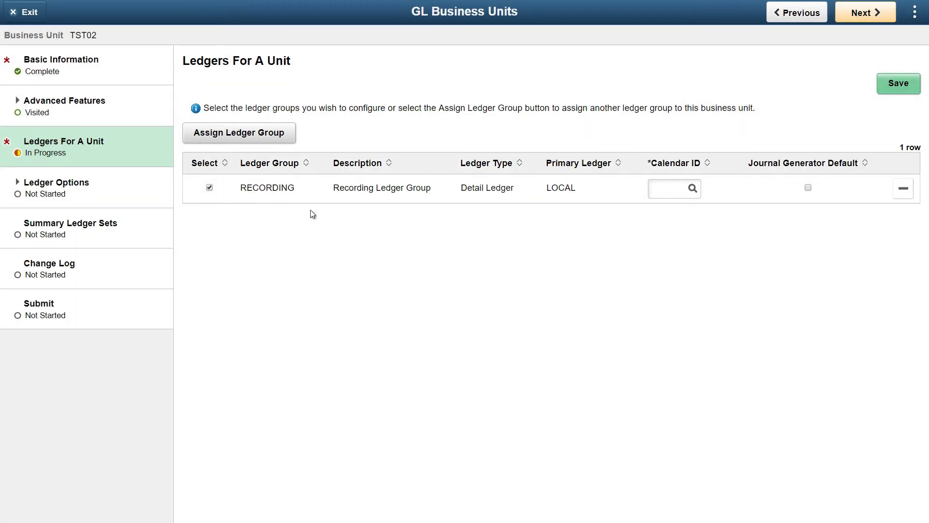
click(677, 186)
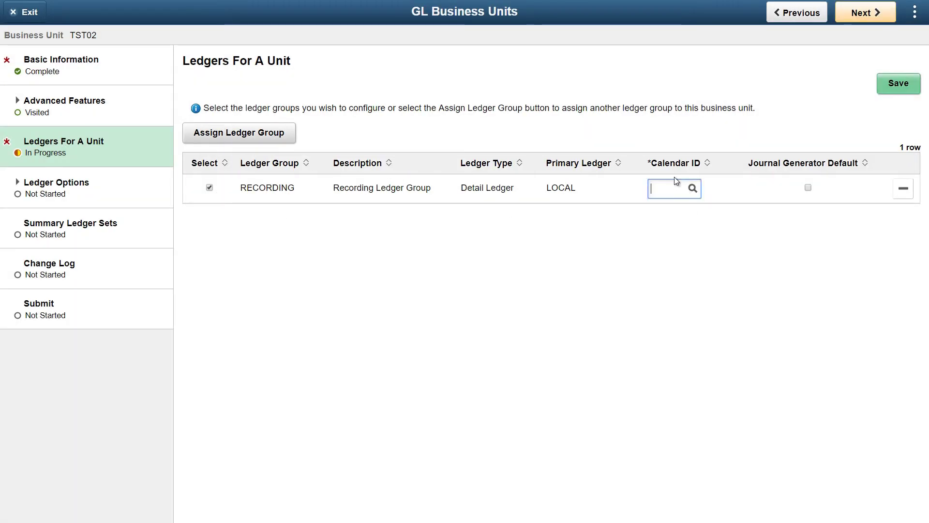
text(01)
Make RECORDING the journal generator default and save the ledger assignment.
click(882, 90)
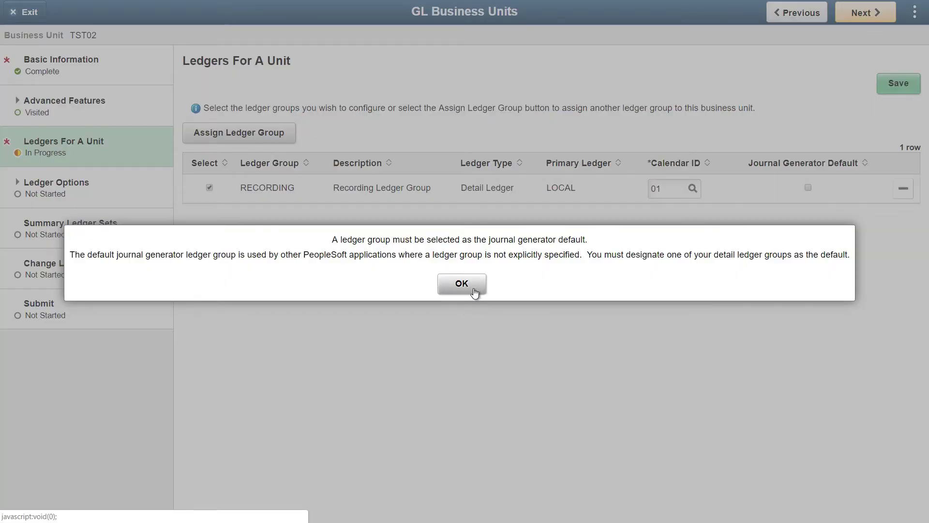
click(462, 284)
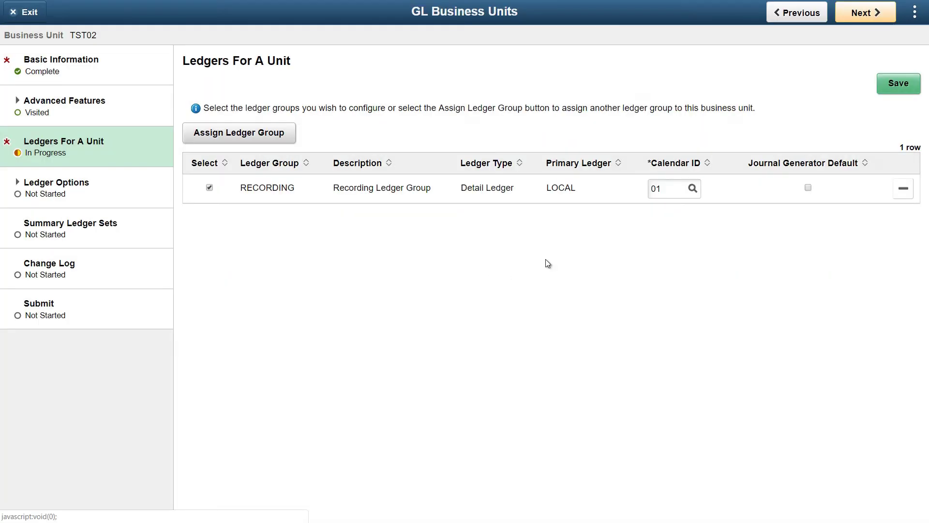
click(808, 188)
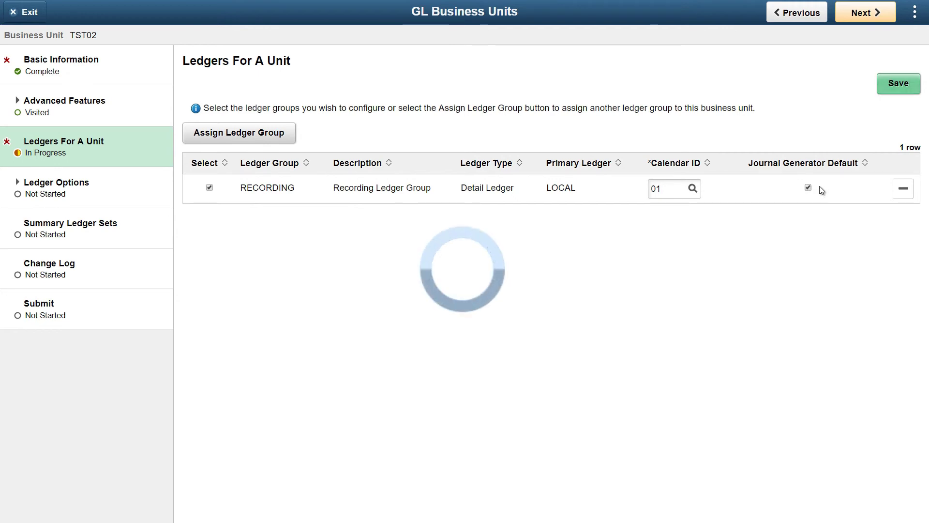
click(906, 90)
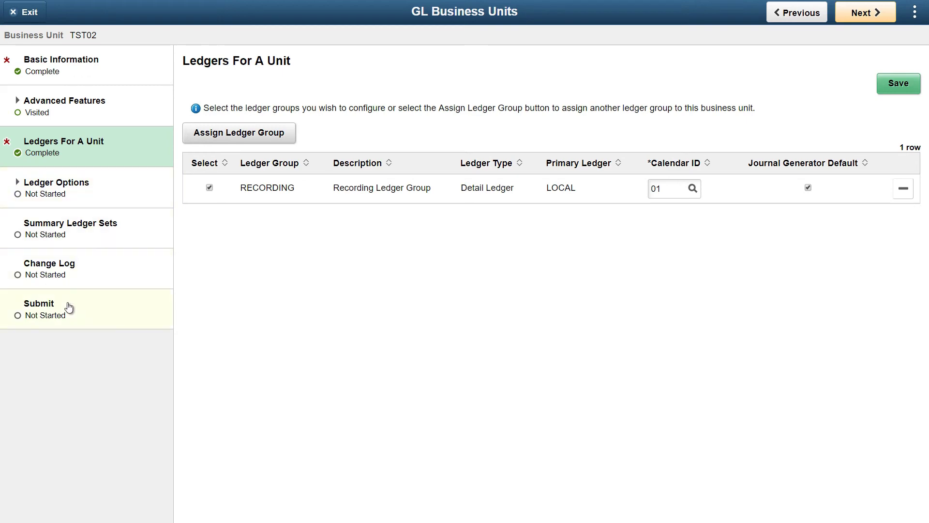
click(92, 204)
click(68, 196)
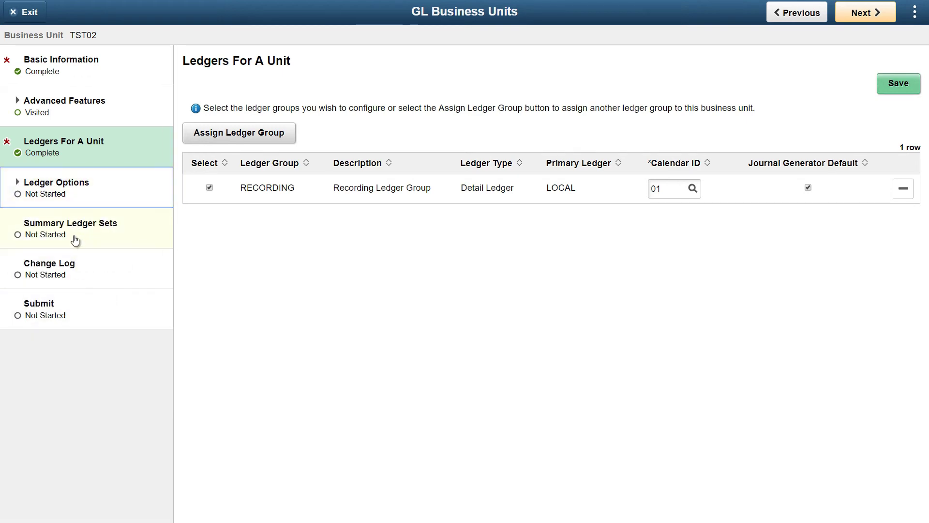
Step through Summary Ledger Sets and Change Log, then submit TST02's setup to complete.
click(73, 232)
click(74, 275)
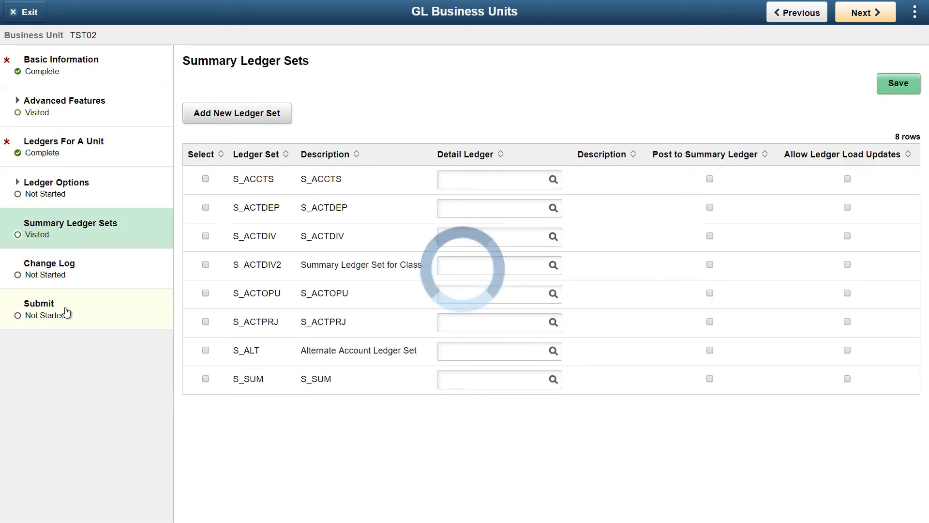
click(64, 315)
click(247, 111)
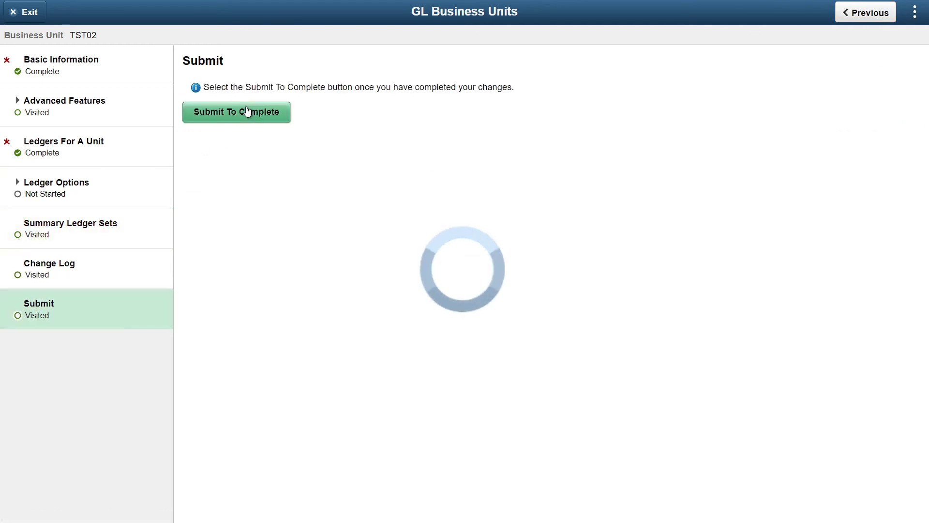
Search all GL business units for TST02, choosing it from the suggestions.
click(36, 45)
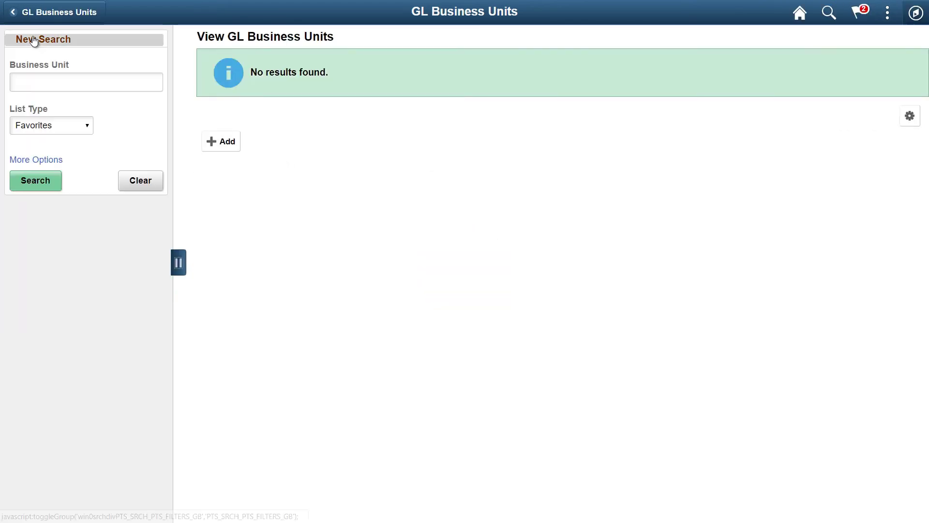
click(60, 126)
click(62, 150)
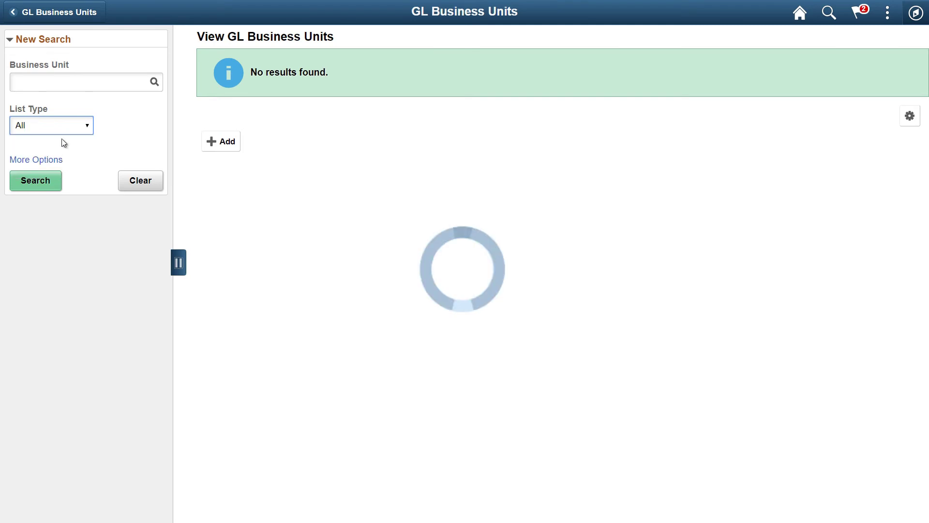
click(90, 83)
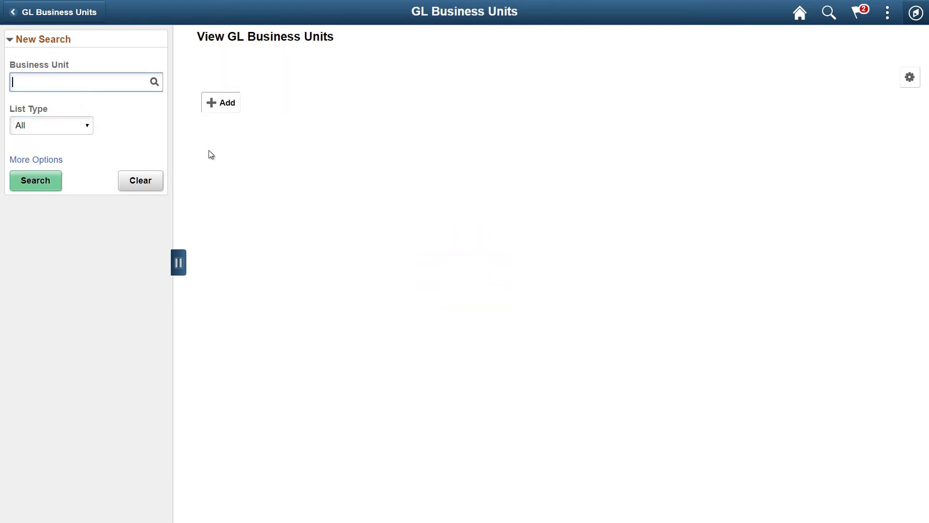
key(shift)
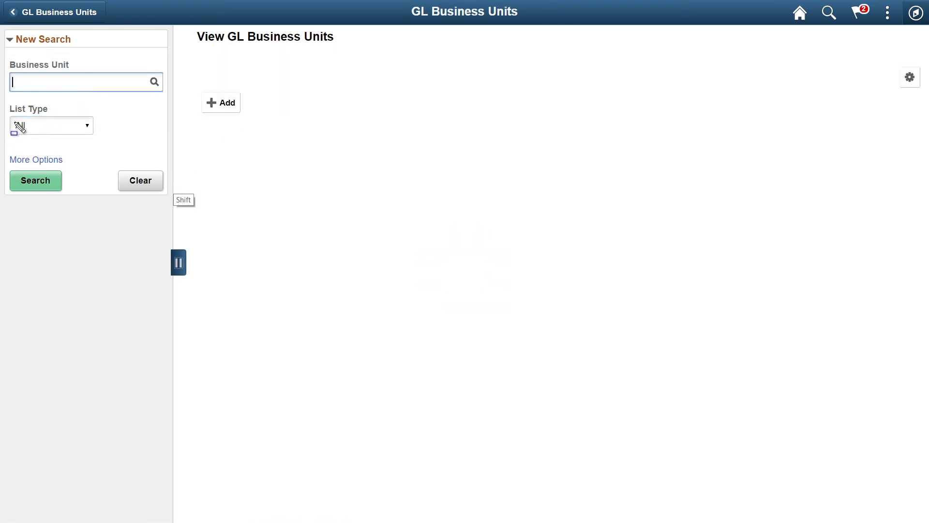
drag(16, 109, 103, 145)
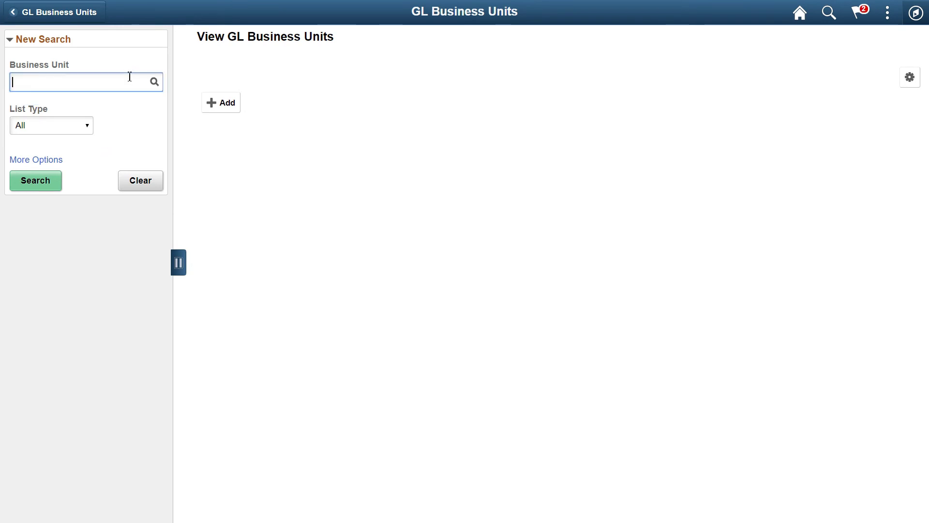
text(TST02)
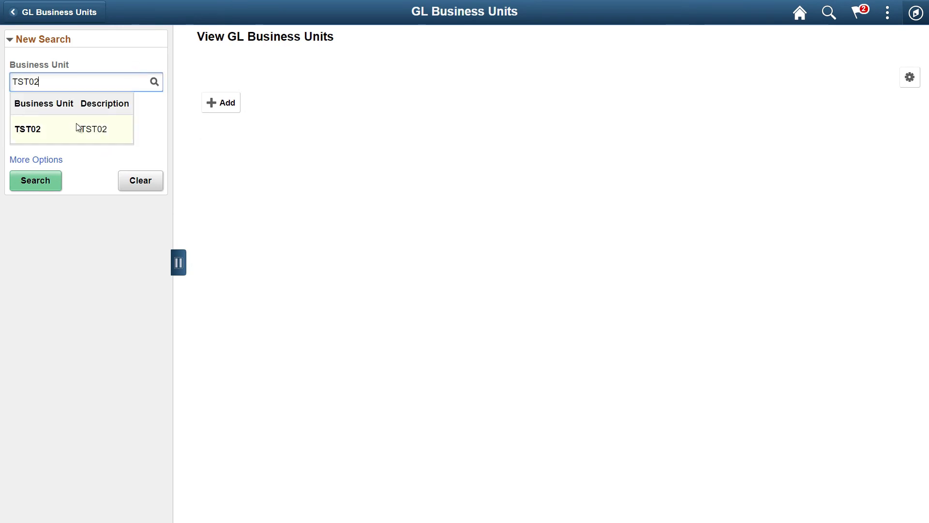
click(75, 132)
Open TST02 from the search, pass its questionnaire, and return to its guided setup steps.
click(36, 181)
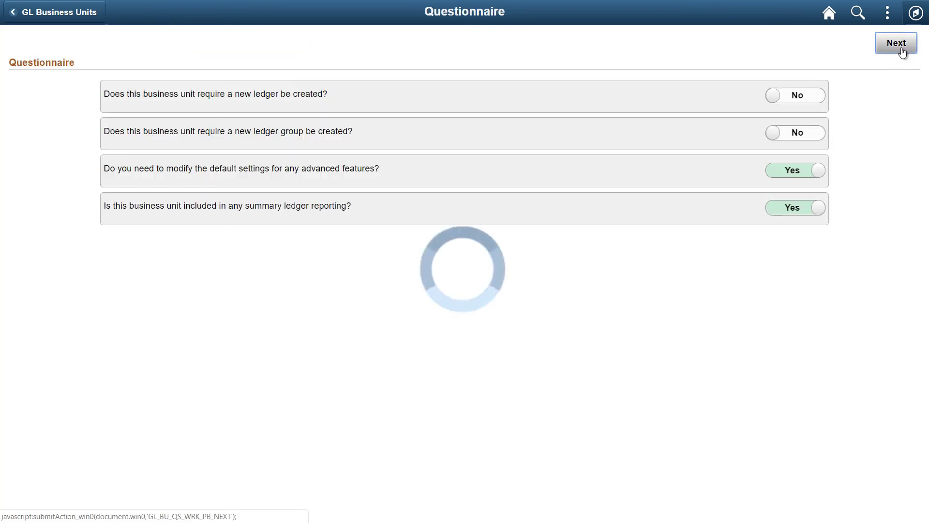
click(906, 48)
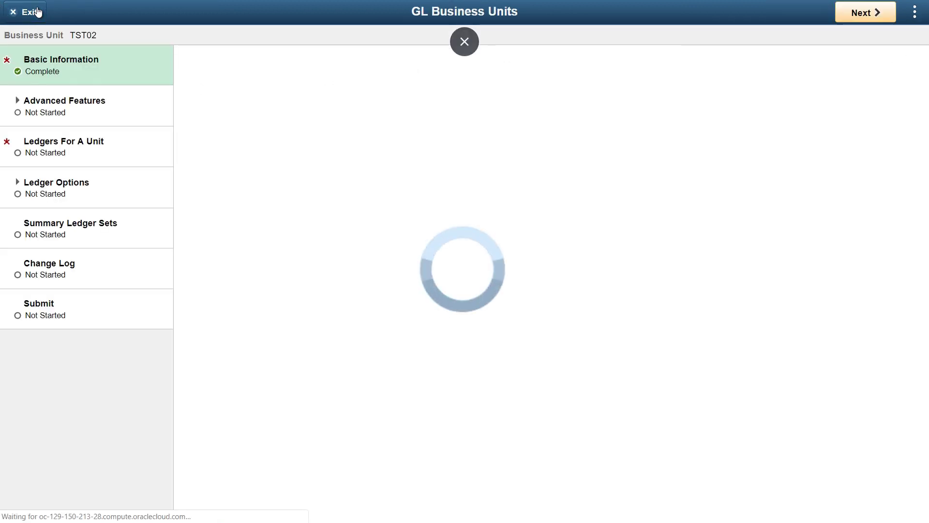
click(37, 12)
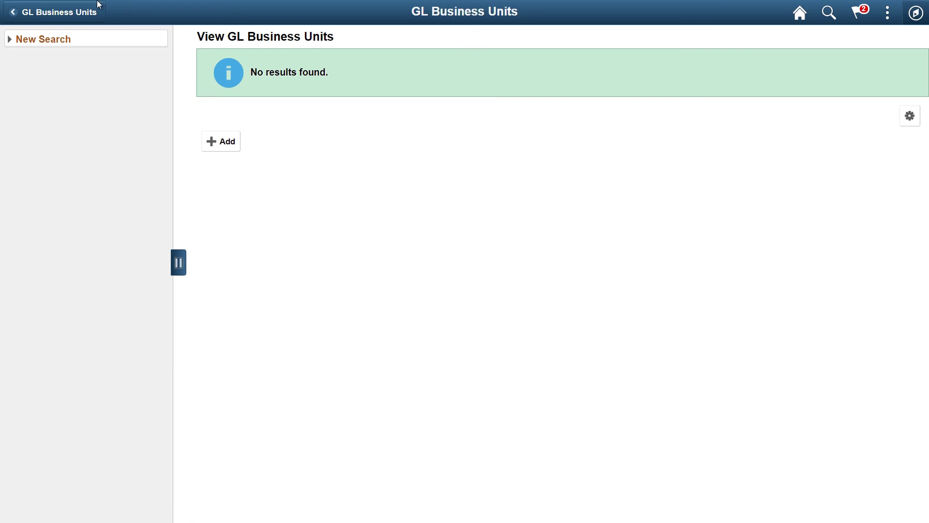
click(59, 15)
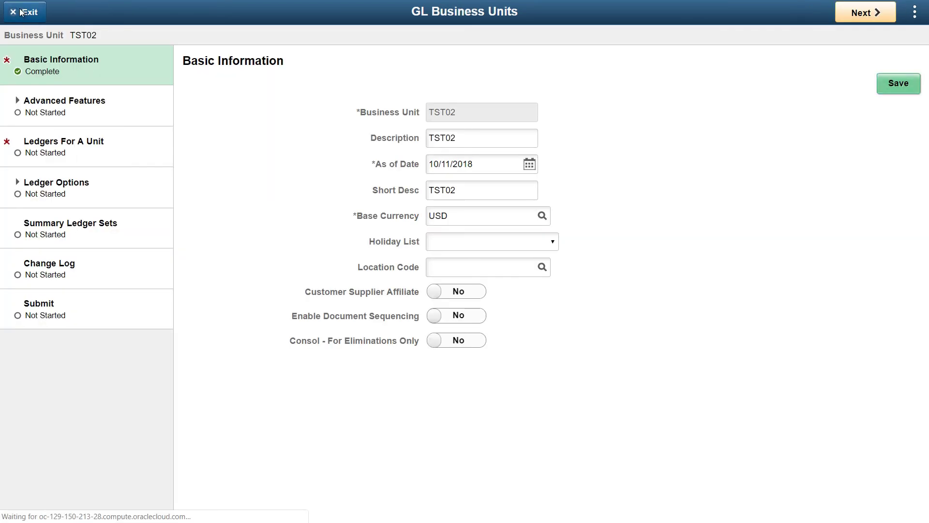
click(21, 12)
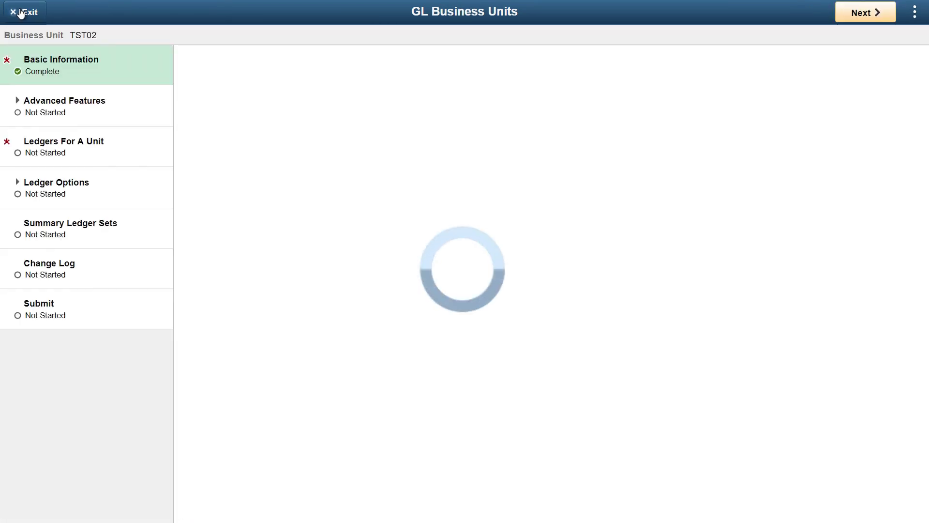